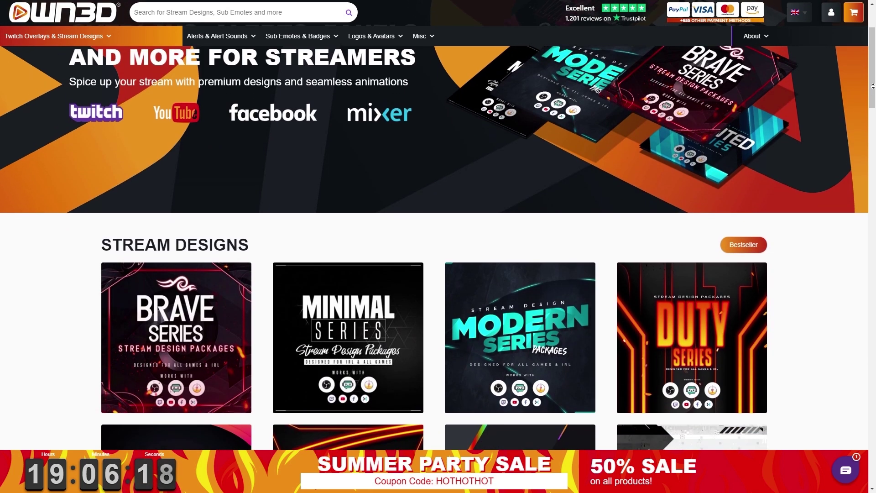
Step: Look through OWN3D's stream designs, subscriber emotes, subscriber badges and the Badge Maker styles
scroll(872, 85, down, 5)
scroll(872, 85, down, 5)
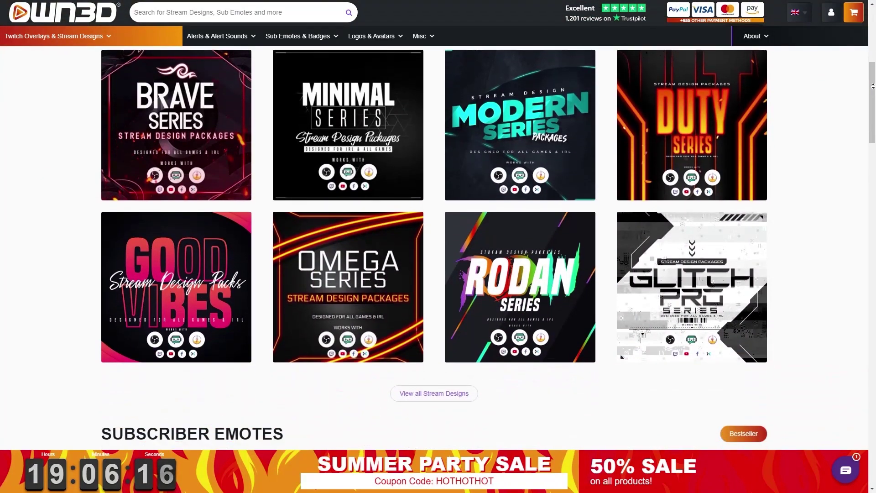
scroll(873, 86, down, 5)
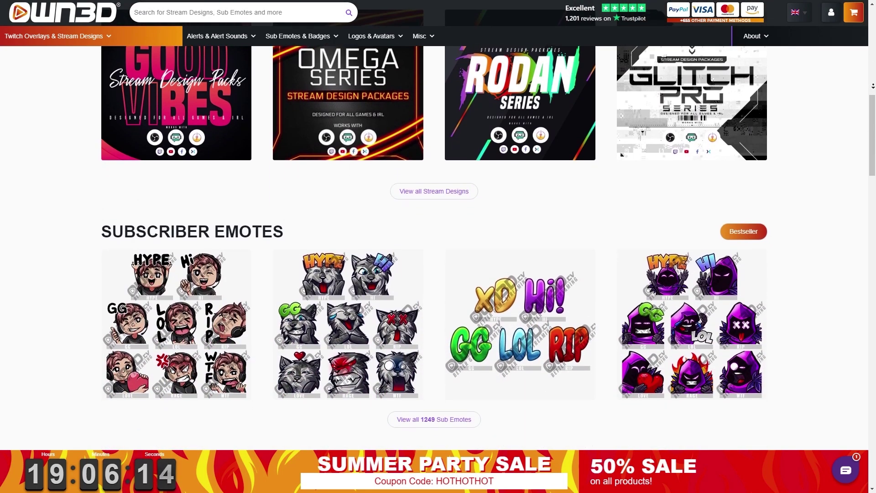
scroll(872, 85, down, 5)
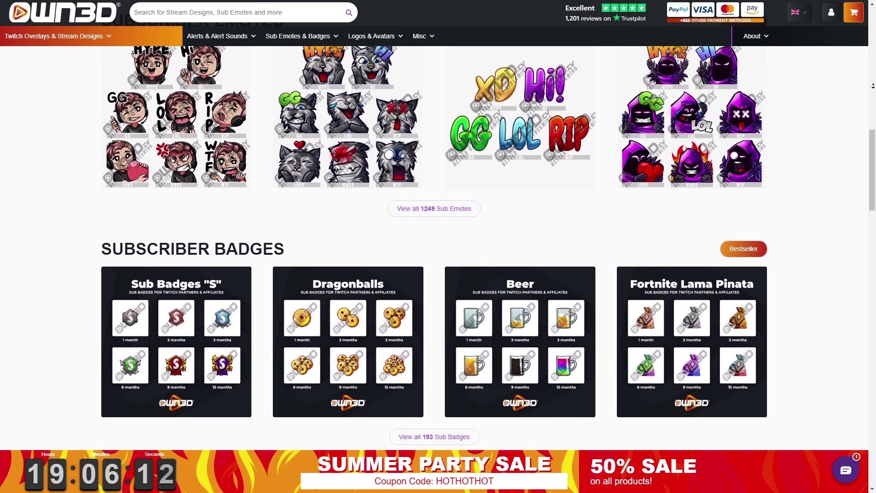
scroll(873, 86, down, 5)
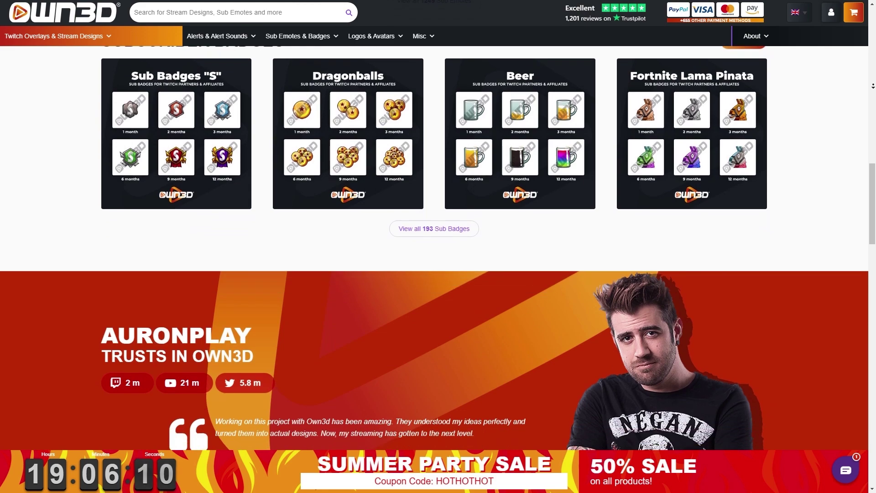
scroll(873, 86, down, 3)
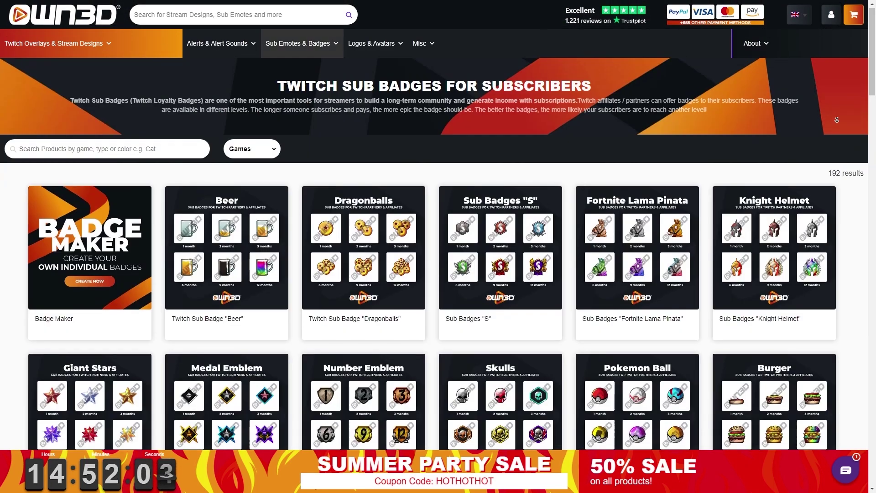
scroll(838, 122, down, 10)
scroll(838, 122, down, 5)
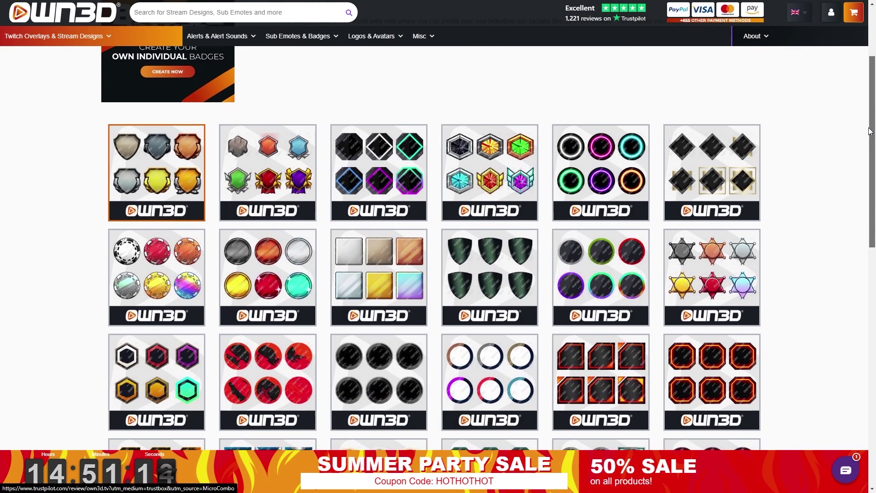
Step: Choose the first shield style in the Badge Maker and give the first badge a yellow smiley icon
scroll(833, 150, down, 1)
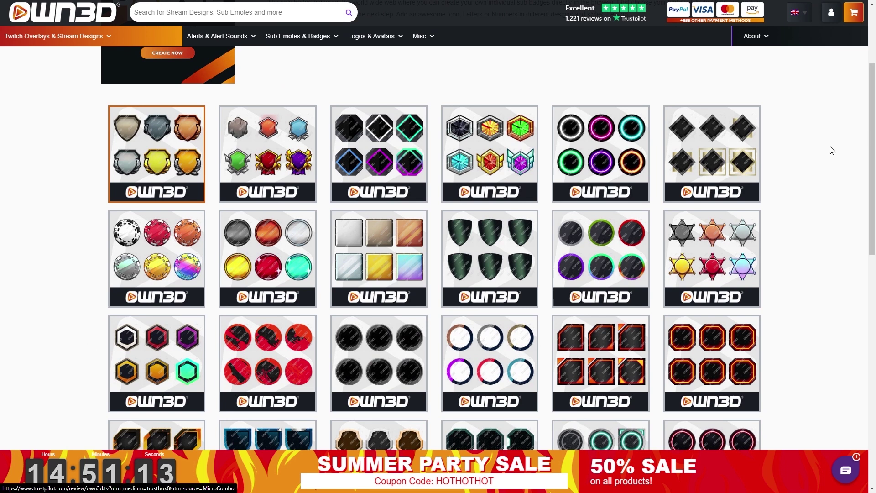
click(151, 173)
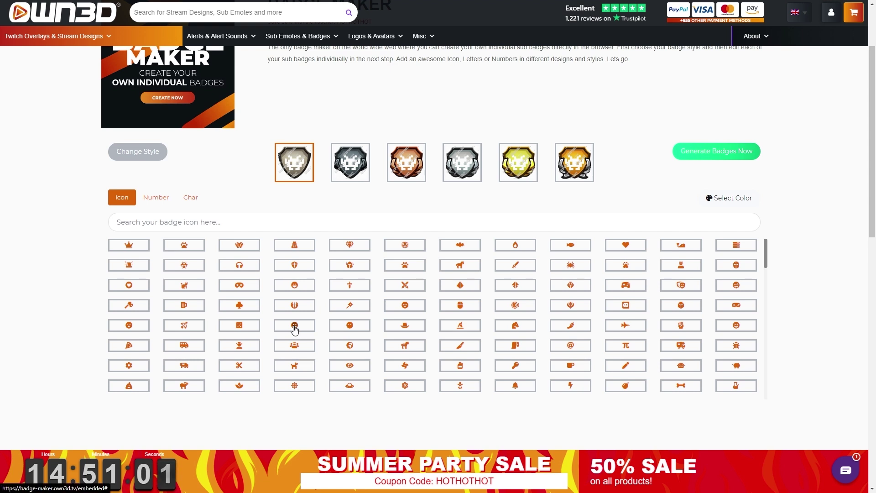
click(726, 202)
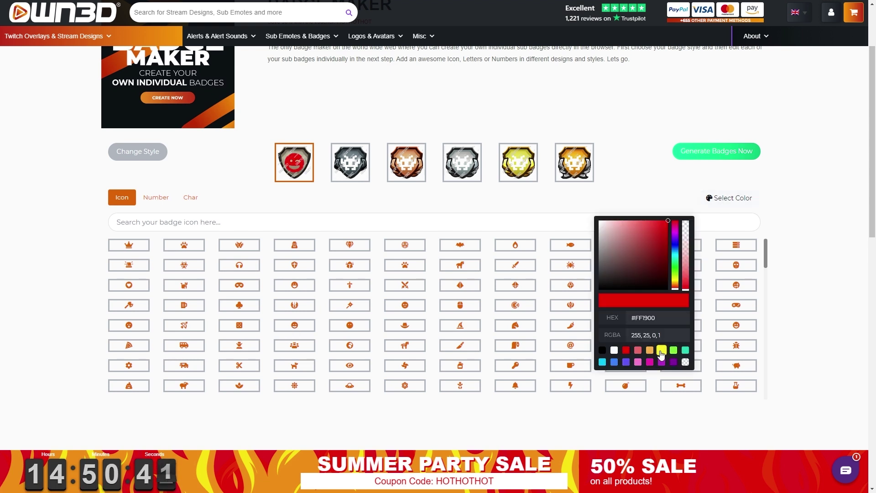
click(661, 352)
Step: Give the second badge a hat icon and color it yellow
click(351, 176)
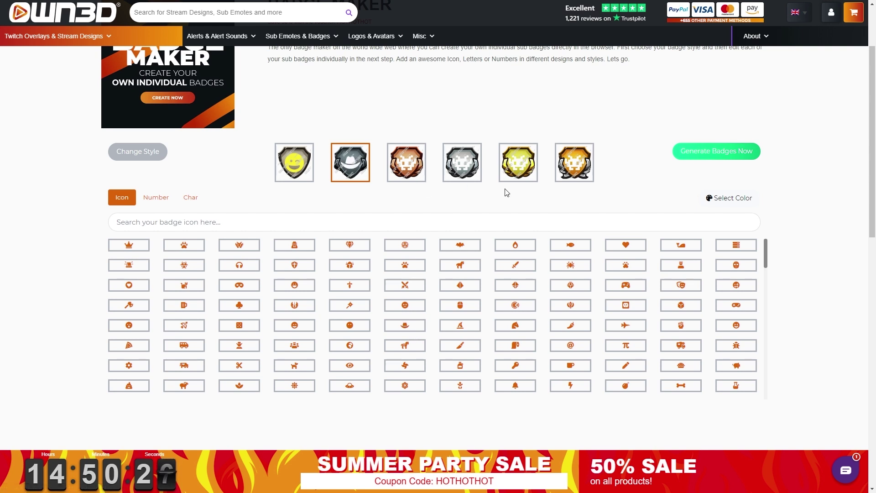
click(732, 200)
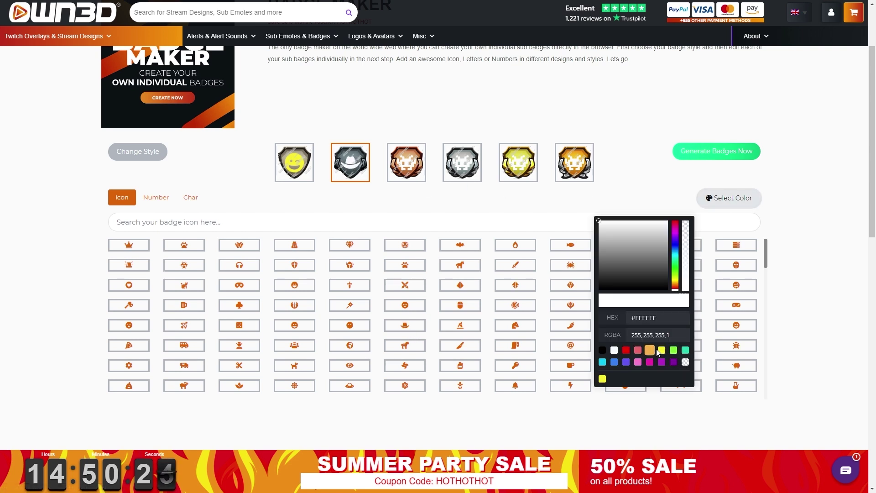
click(660, 351)
Step: Select the third badge and look through the available icons, characters and numbers
click(411, 169)
scroll(555, 332, down, 15)
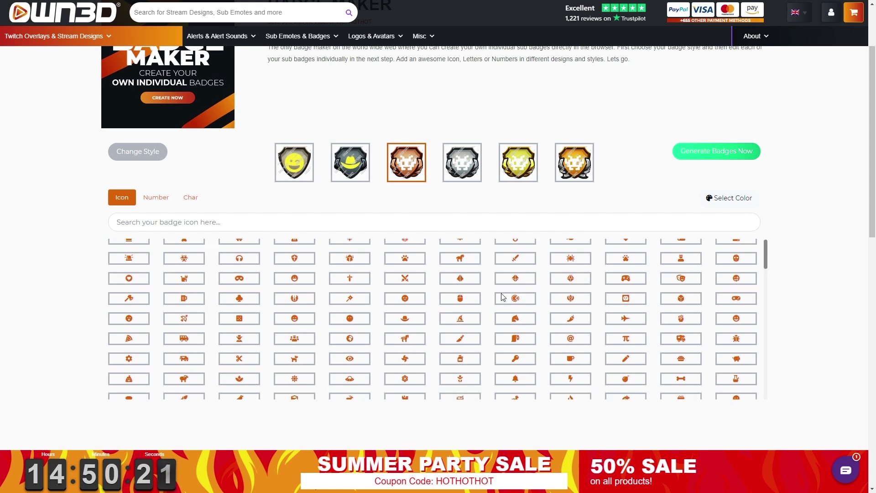
scroll(502, 297, down, 2)
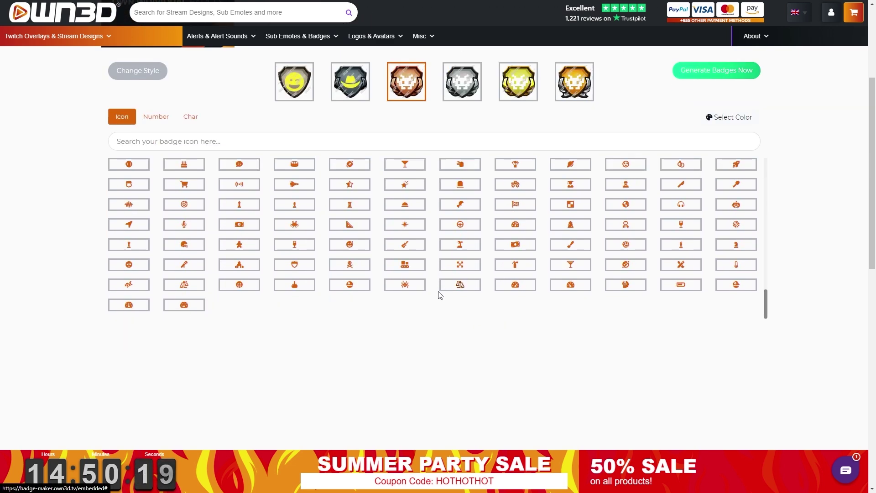
click(191, 106)
click(156, 107)
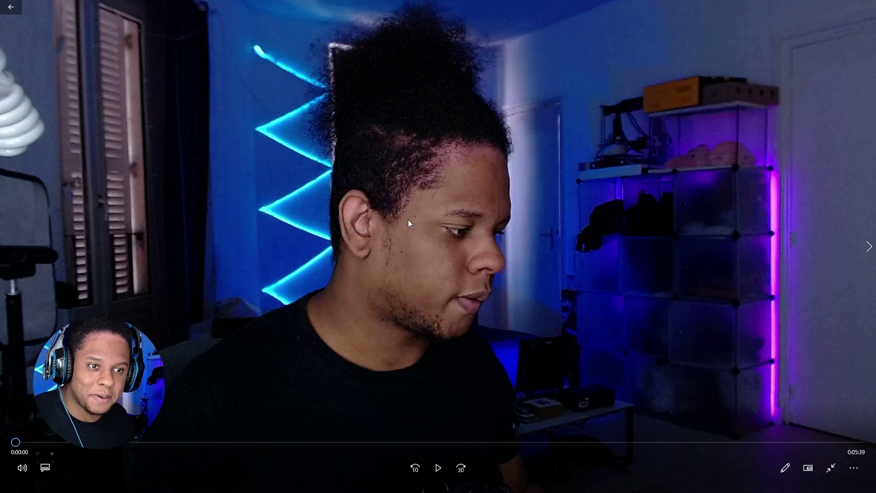
Step: In the media player, play the recorded design session and skip ahead through the Photoshop work
click(438, 468)
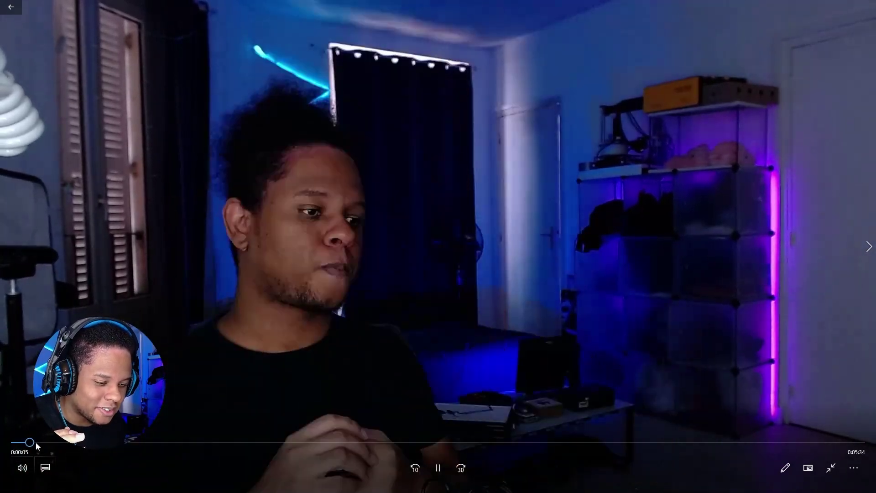
click(68, 442)
click(137, 442)
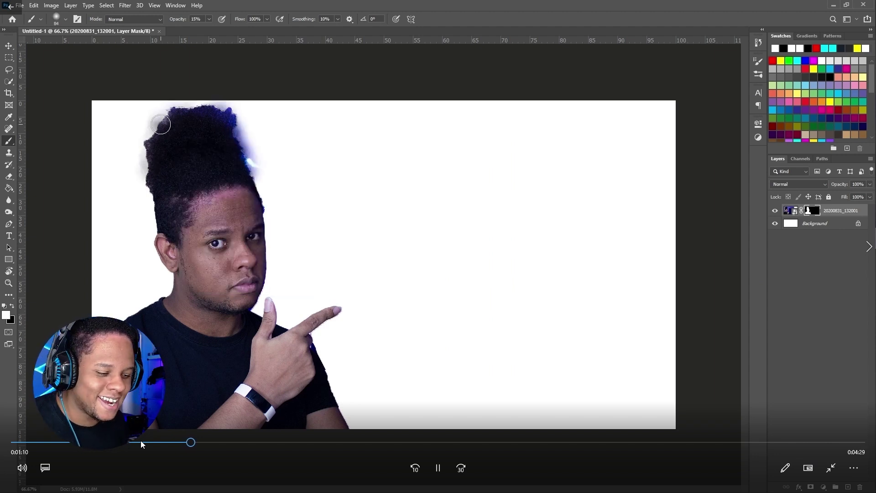
click(217, 442)
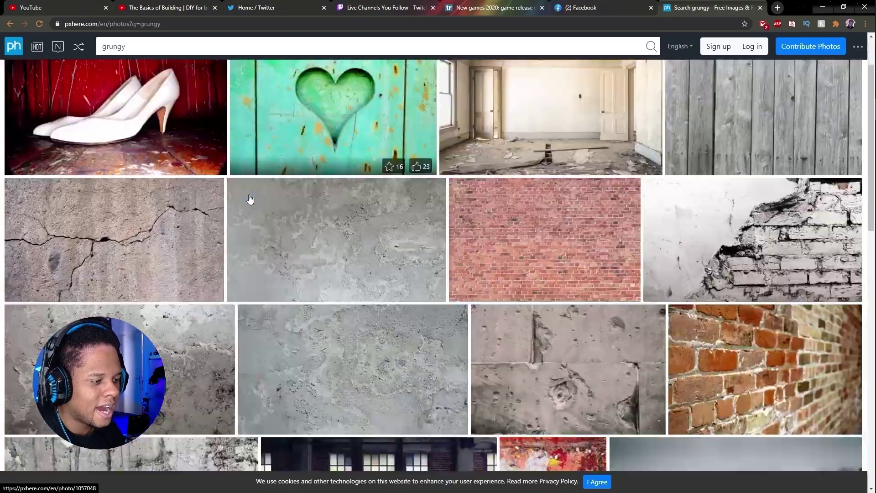
Step: In the browser, open a grey concrete texture photo from the "grungy" image results on pxhere
scroll(210, 191, down, 10)
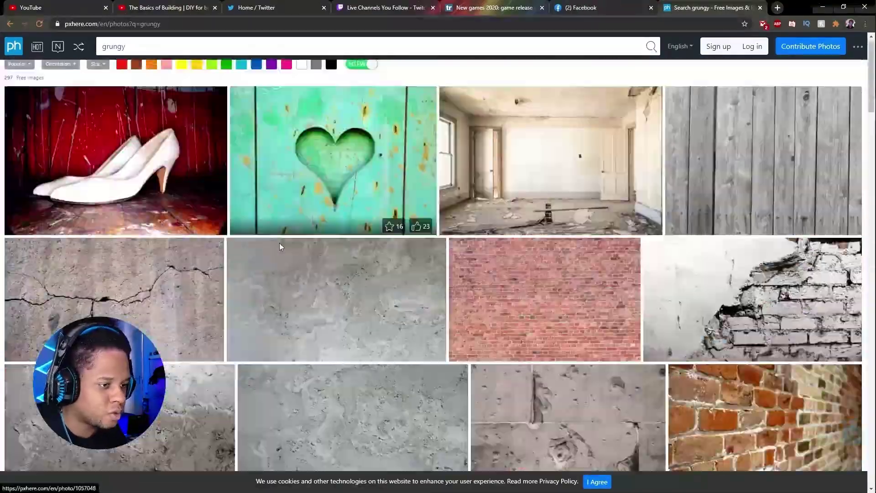
click(280, 243)
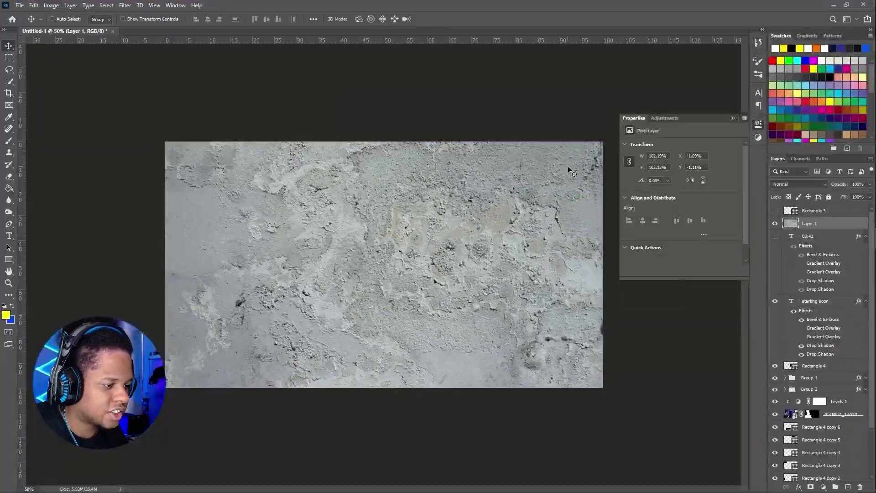
Step: In Photoshop, brighten the highlights of the concrete texture layer with Levels
key(ctrl+l)
drag(698, 174, 688, 173)
key(Return)
Step: Set the concrete texture layer's blend mode to Soft Light and lower its opacity
click(799, 184)
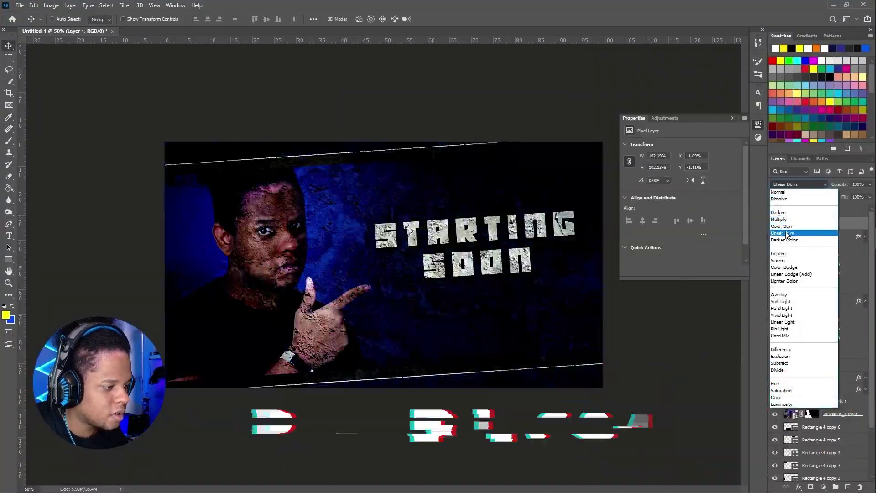
click(781, 301)
drag(870, 184, 846, 193)
Step: Add a layer mask to the concrete texture layer and brush the texture off the man
click(811, 487)
key(b)
drag(208, 19, 228, 34)
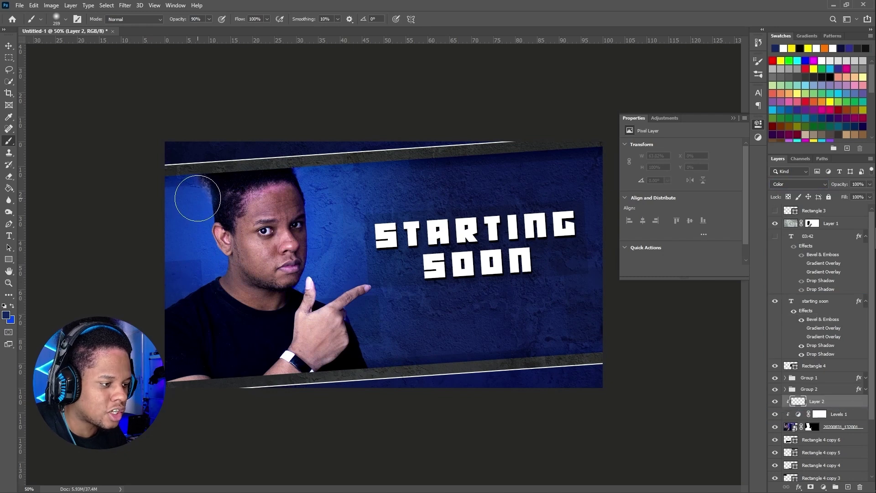
Step: Paint a blue tint over the man on the clipped Color-mode layer with a larger brush at 30% opacity
right_click(377, 235)
key(3)
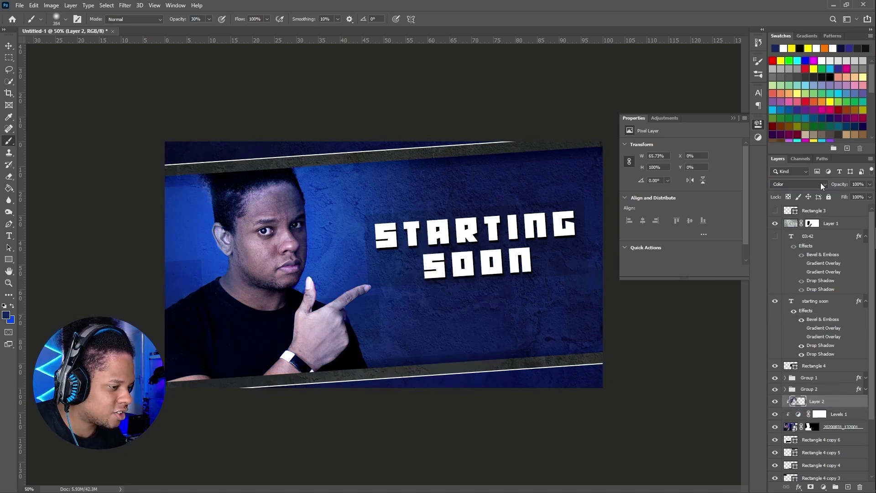
click(823, 186)
click(801, 398)
key(ctrl+l)
drag(588, 164, 619, 166)
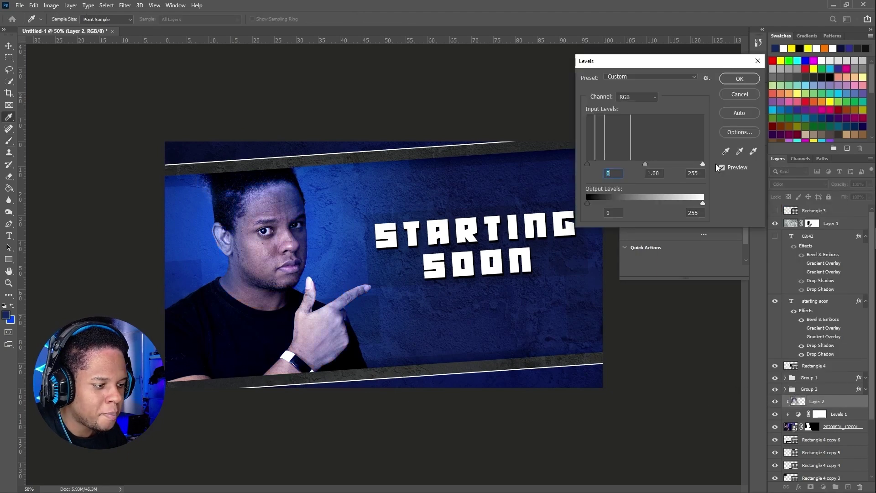
key(Escape)
Step: Apply the Filter Gallery's Cutout filter to the man's photo layer with 7 levels
click(840, 427)
click(125, 6)
click(137, 44)
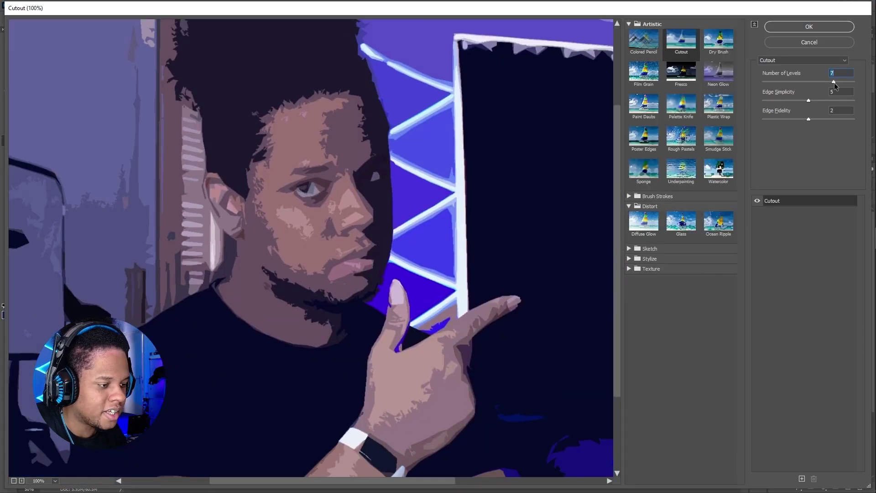
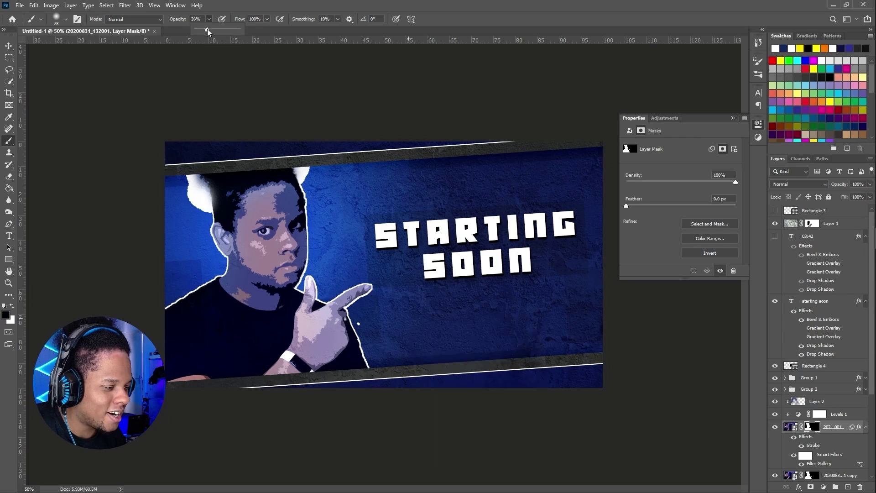
Step: Paint the white patches beside the man's hair out of his layer mask with black at 100% brush opacity
key(x)
right_click(190, 215)
key(Escape)
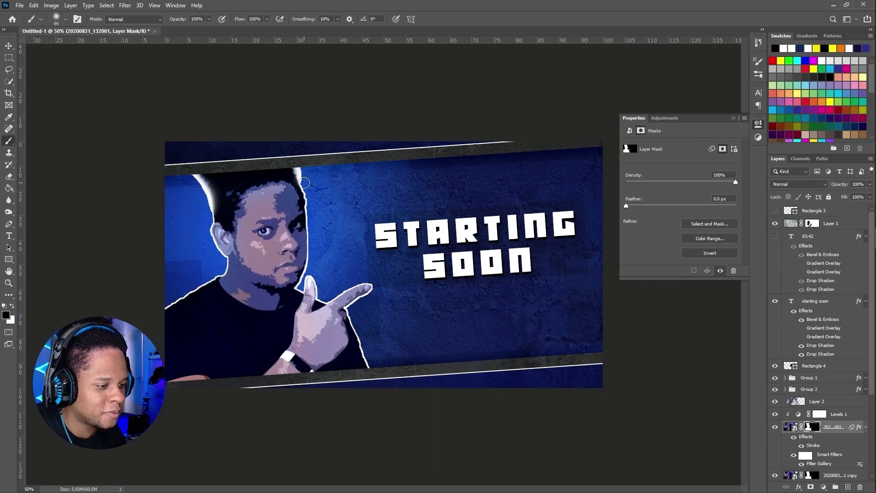
Step: Duplicate the man's photo layer and enlarge the copy to about 202% behind the original
key(ctrl+j)
key(ctrl+t)
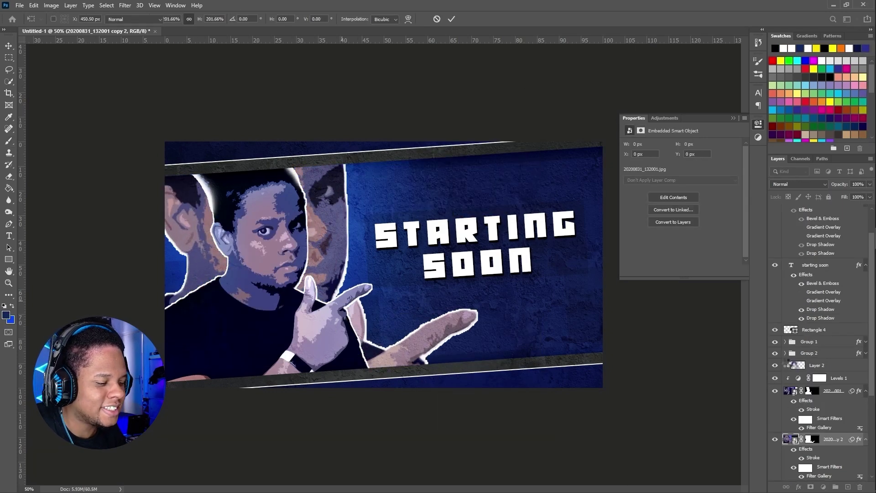
Step: Hide the blue tint layer and lower the enlarged copy's opacity to about 27%
click(775, 365)
double_click(822, 401)
key(Escape)
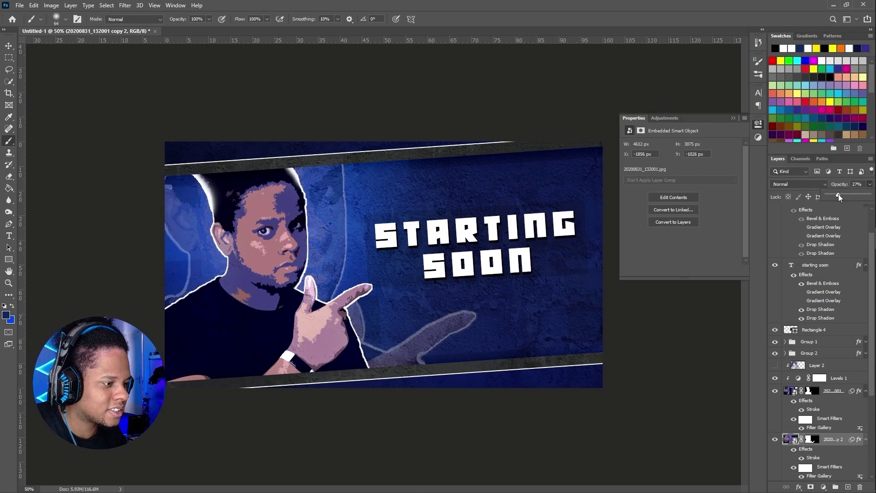
Step: Refine the main photo layer's mask along the hair edges and add an Outer Glow to that layer
click(812, 390)
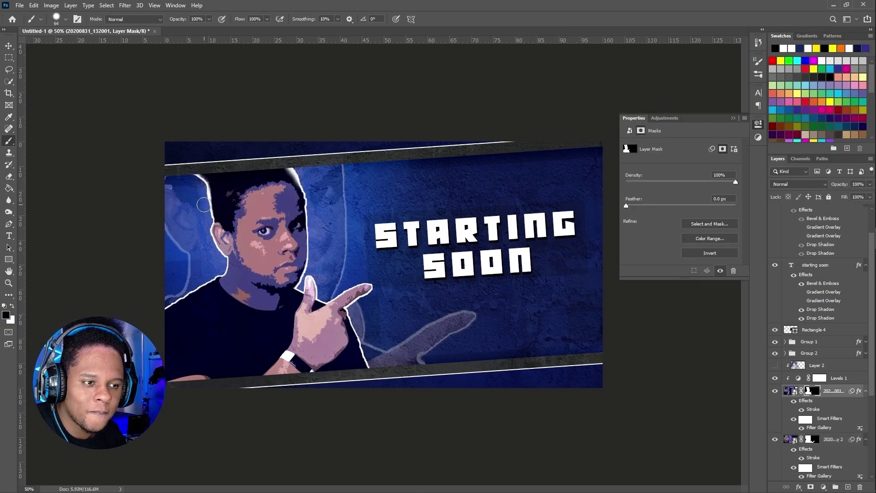
click(790, 391)
double_click(822, 400)
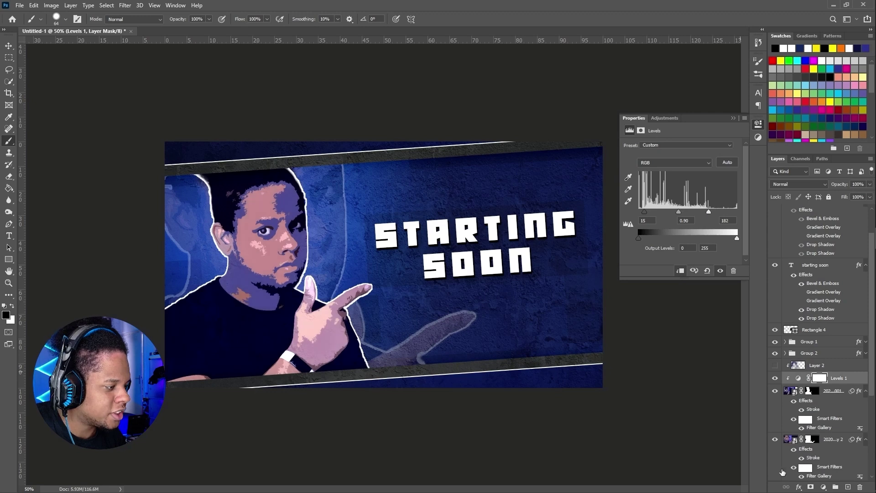
click(541, 224)
click(665, 107)
click(729, 25)
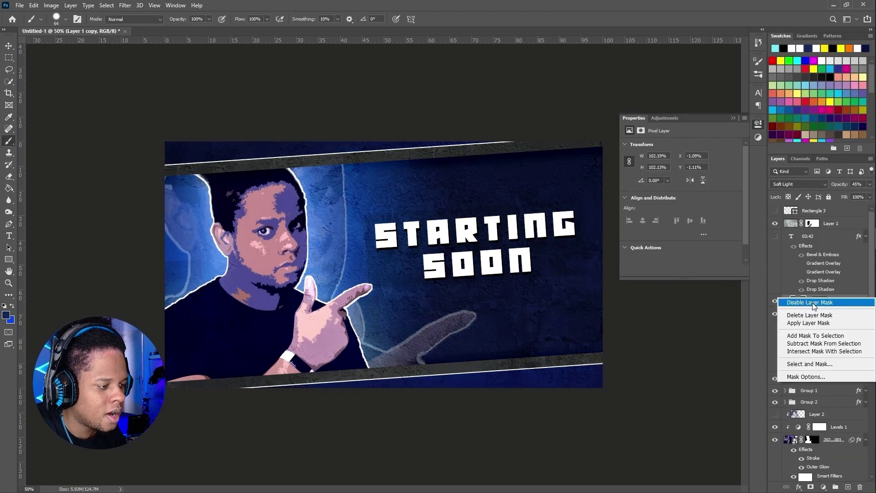
Step: Change the blend mode of the texture copy clipped to the "starting soon" text and edit the text's Bevel & Emboss
click(799, 184)
click(790, 242)
double_click(822, 331)
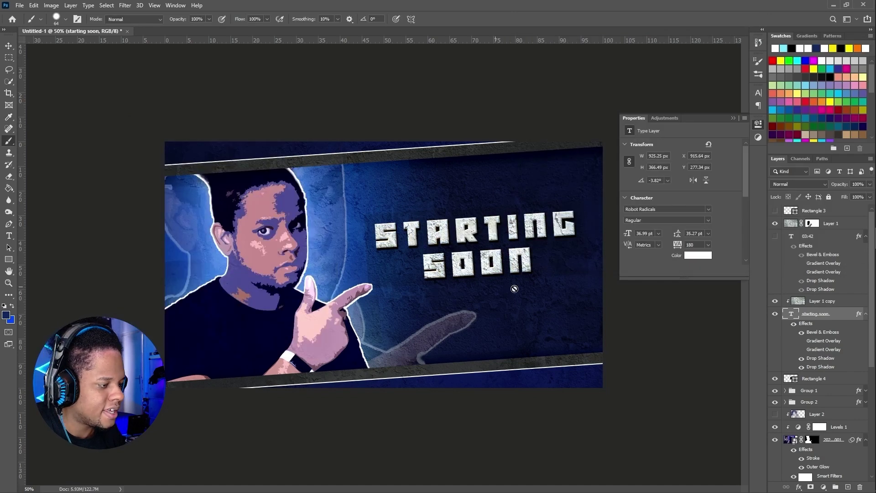
Step: Create a new layer above the enlarged faded copy and choose the Watercolor Spatter Fine Drops brush at 157 px
scroll(821, 365, down, 4)
click(833, 356)
click(846, 488)
click(758, 74)
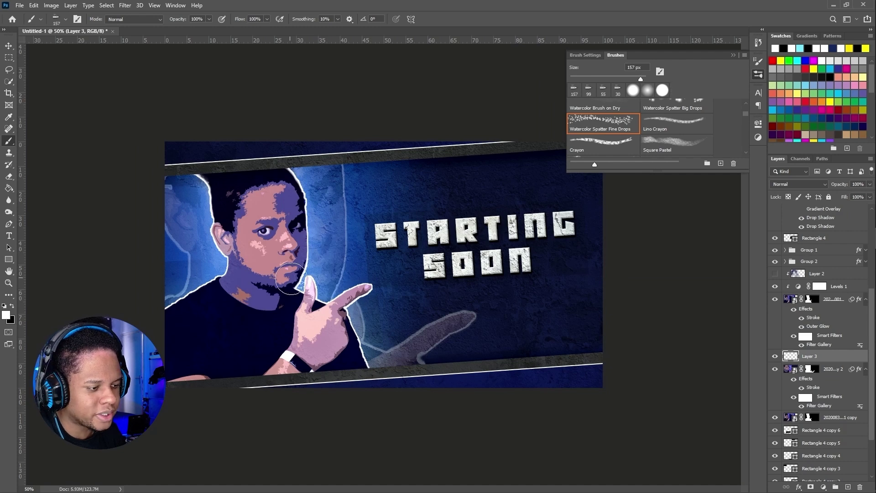
Step: Switch to a 347 px spatter brush tip with Shape Dynamics and 86% spacing, and paint white specks around the figure on Layer 3
click(759, 63)
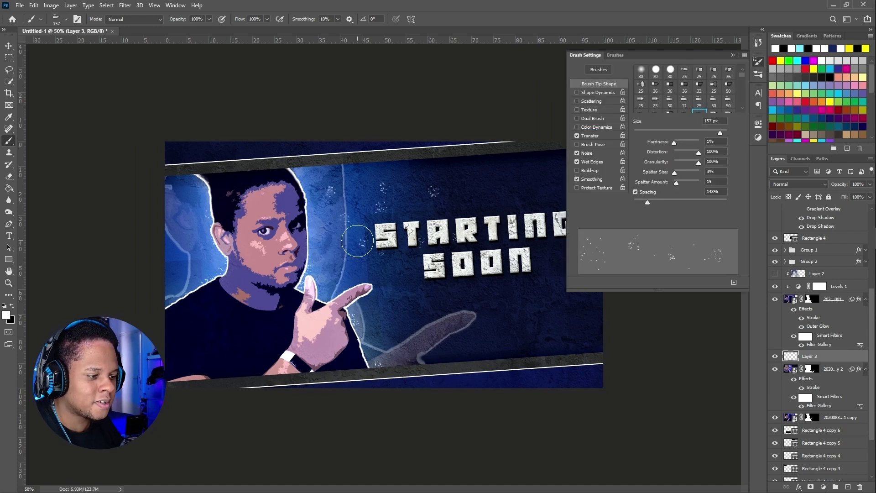
click(591, 136)
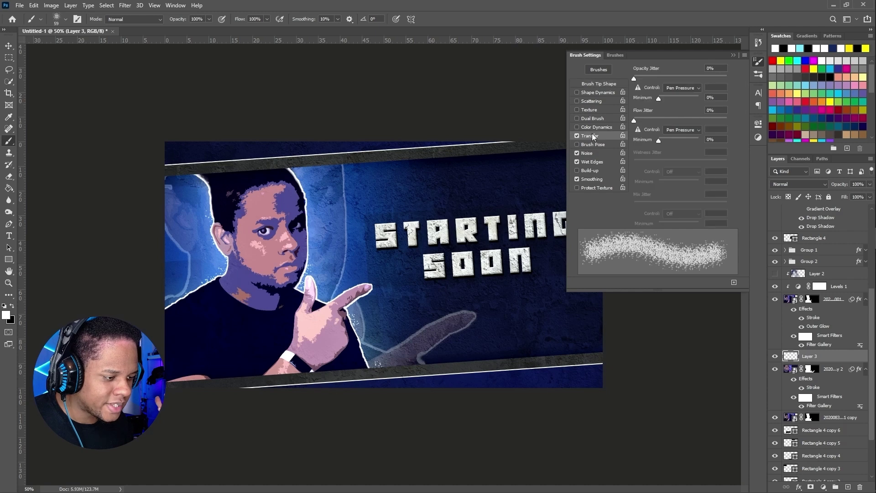
click(593, 179)
click(577, 92)
click(599, 83)
drag(658, 206, 676, 208)
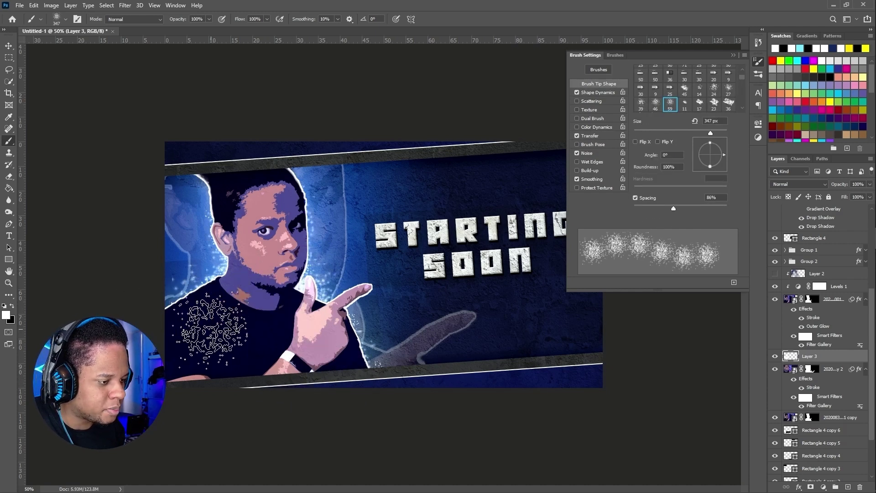
click(733, 55)
Step: Duplicate the enlarged faded photo copy, flip it horizontally, enlarge it further and place it behind the "starting soon" text
right_click(319, 197)
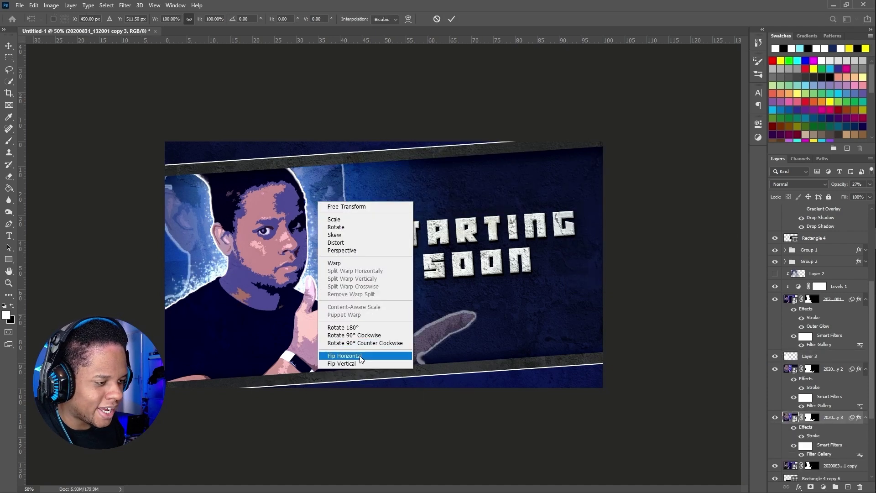
click(356, 357)
key(ctrl+minus)
key(ctrl+minus)
key(ctrl+minus)
mouse_move(235, 416)
mouse_down()
mouse_move(250, 444)
mouse_move(260, 441)
mouse_up()
drag(464, 361, 502, 283)
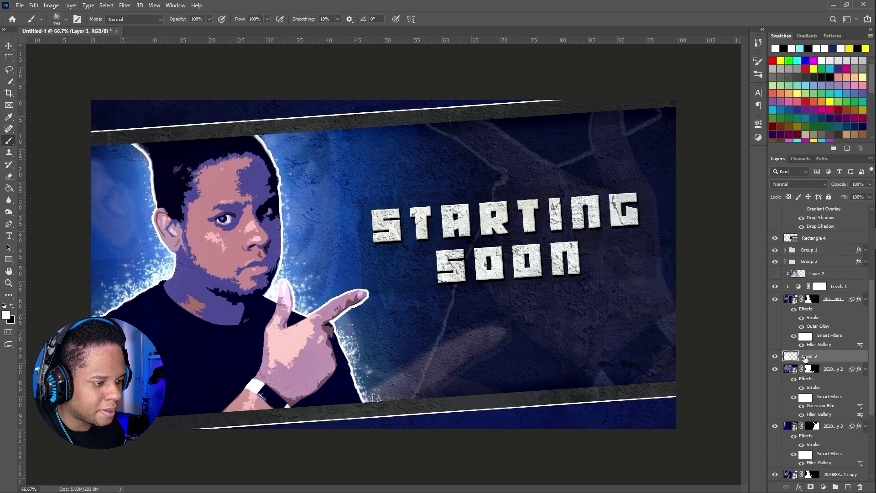
Step: Change the spatter layer's blend mode and give the "starting soon" text a light blue Outer Glow in Overlay mode
click(798, 184)
click(824, 174)
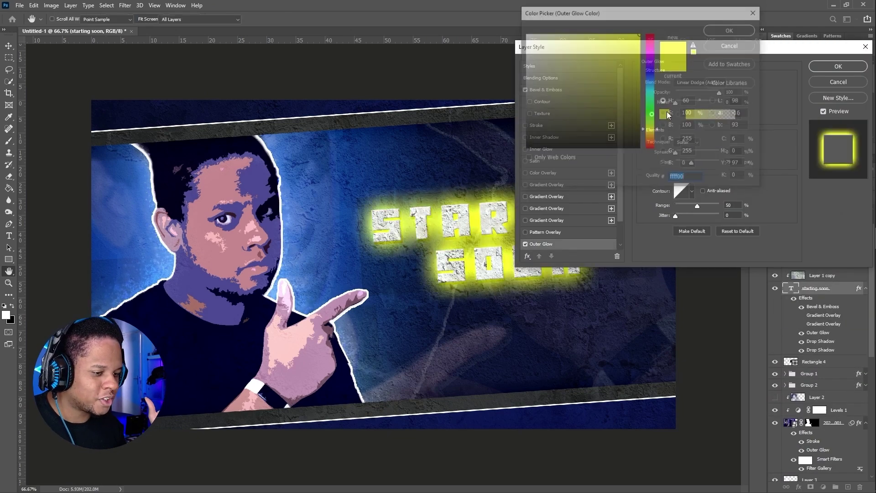
drag(653, 128, 654, 84)
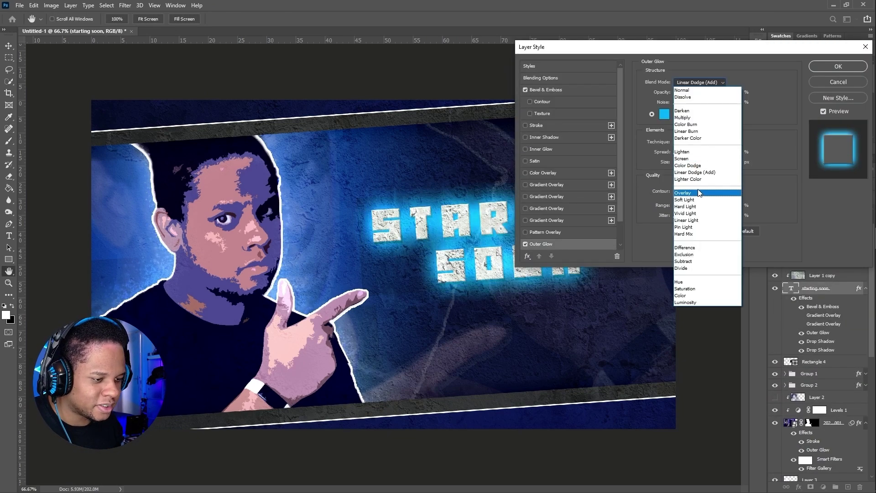
click(699, 193)
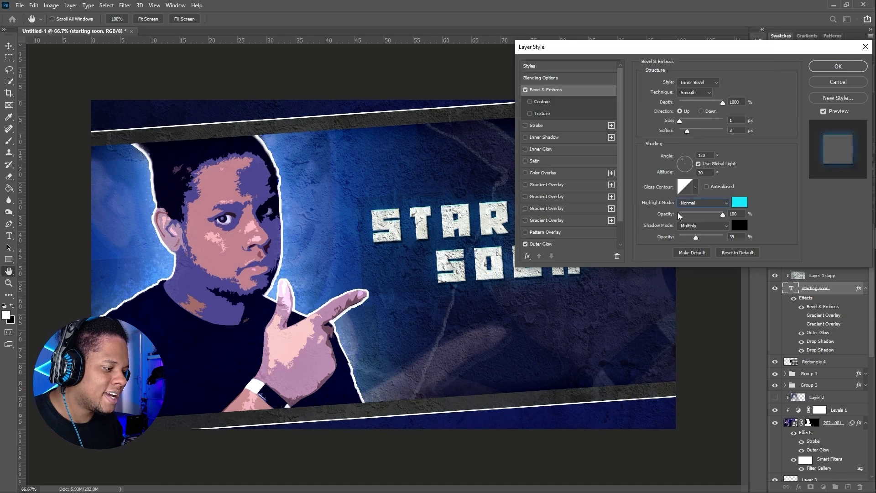
Step: Edit the text's Bevel & Emboss highlight colour and apply a Linear Burn Gradient Overlay at 58% opacity and 25% scale
click(740, 202)
key(Return)
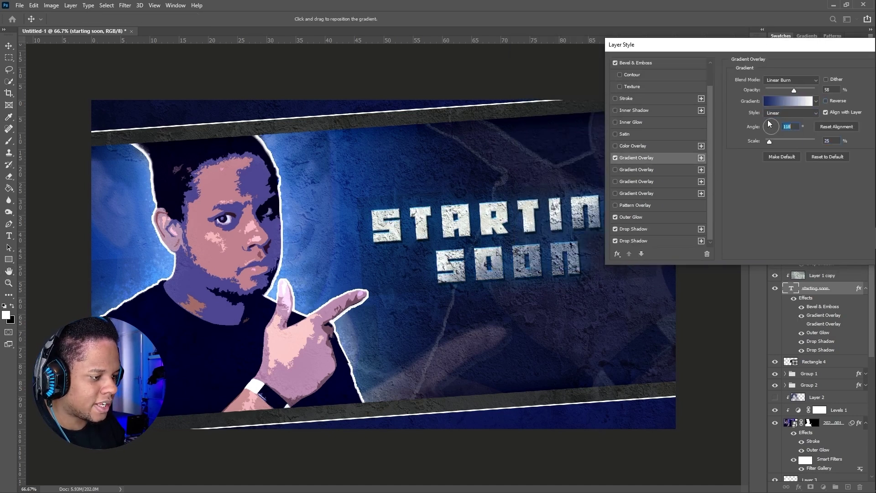
click(637, 229)
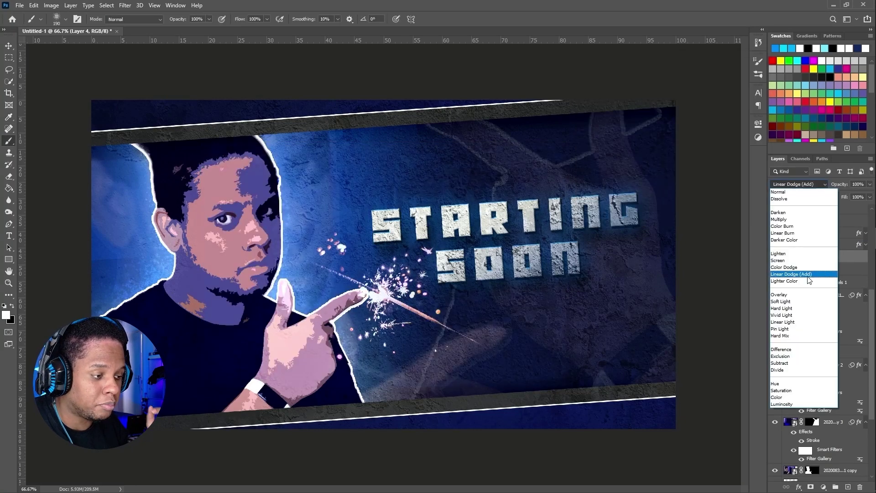
Step: Set the sparks layer to Linear Dodge (Add), rotate and place it behind the figure's shoulders, and adjust its levels
click(808, 276)
key(ctrl+t)
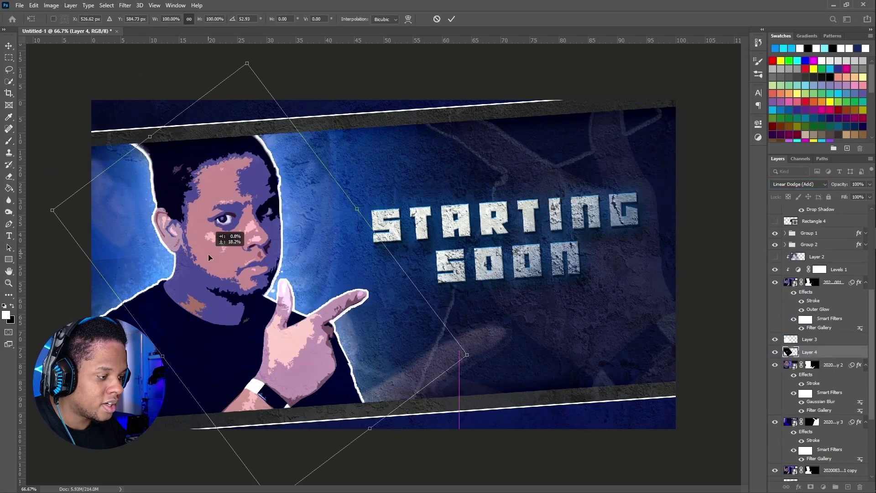
right_click(263, 230)
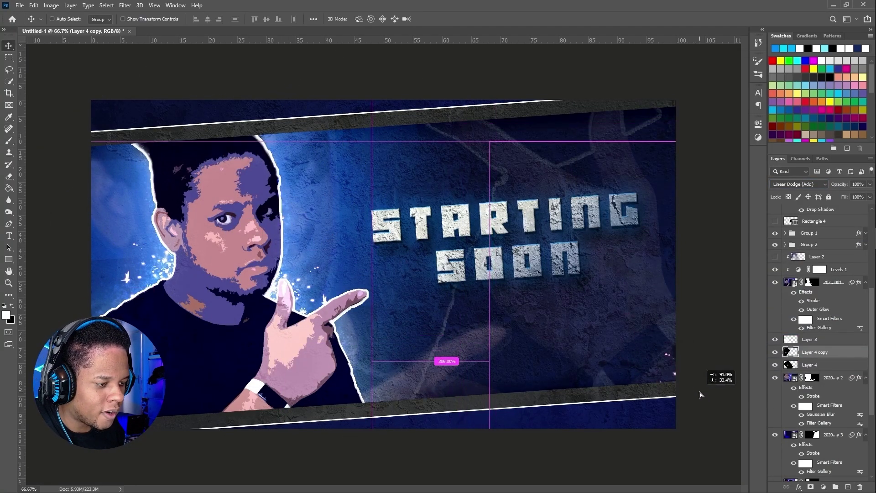
key(Return)
key(ctrl+l)
key(Return)
Step: Duplicate the sparks and place rotated copies in the banner's lower-right and upper-right corners
click(799, 184)
click(795, 254)
key(ctrl+j)
key(ctrl+t)
drag(643, 356, 566, 237)
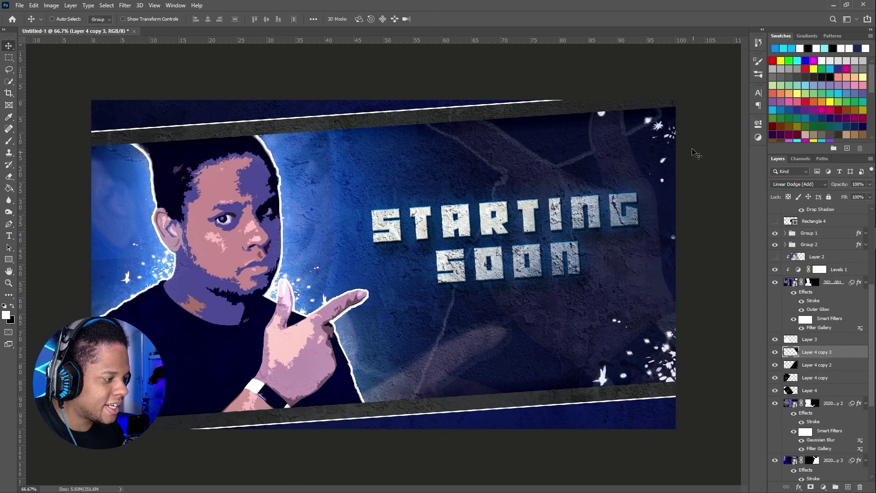
key(Return)
Step: Duplicate the sparks at 60.8% scale over the "starting soon" text and move the copy above the text's texture layer
key(ctrl+j)
key(ctrl+t)
drag(694, 155, 675, 320)
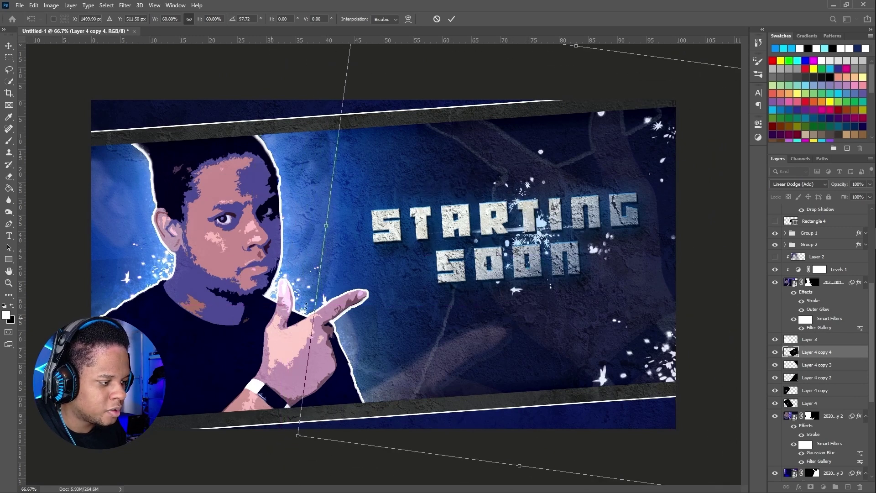
drag(821, 297, 817, 285)
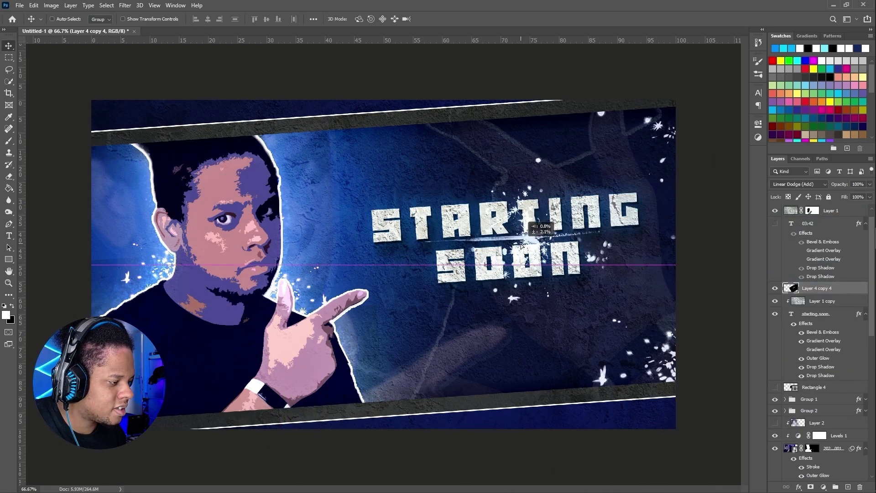
key(ctrl+t)
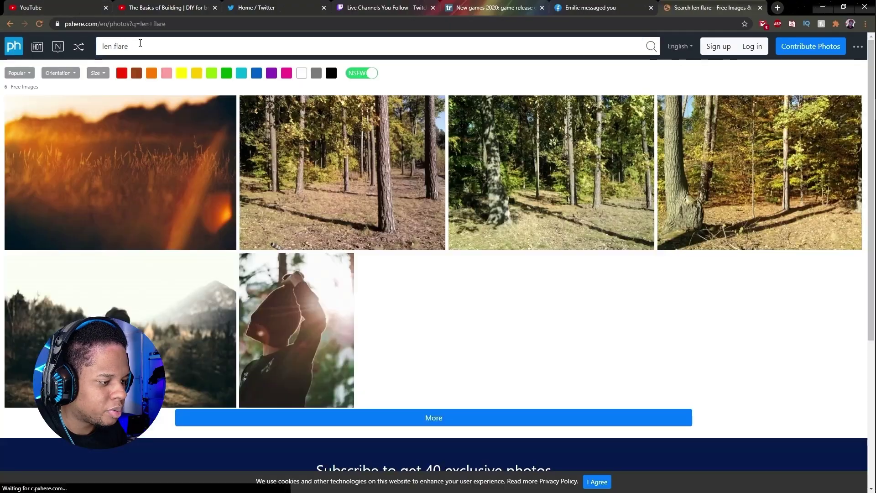
Step: Switch to the browser and look through lens flare photos on pxhere
scroll(191, 127, down, 10)
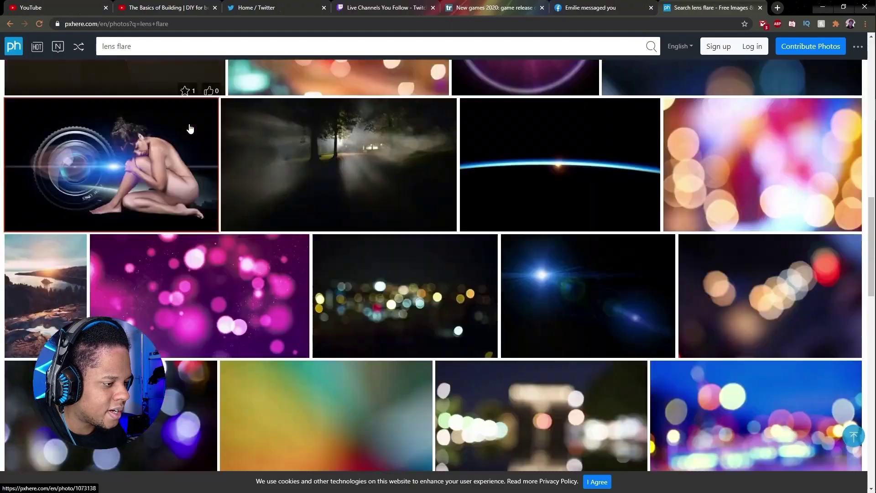
scroll(190, 128, down, 20)
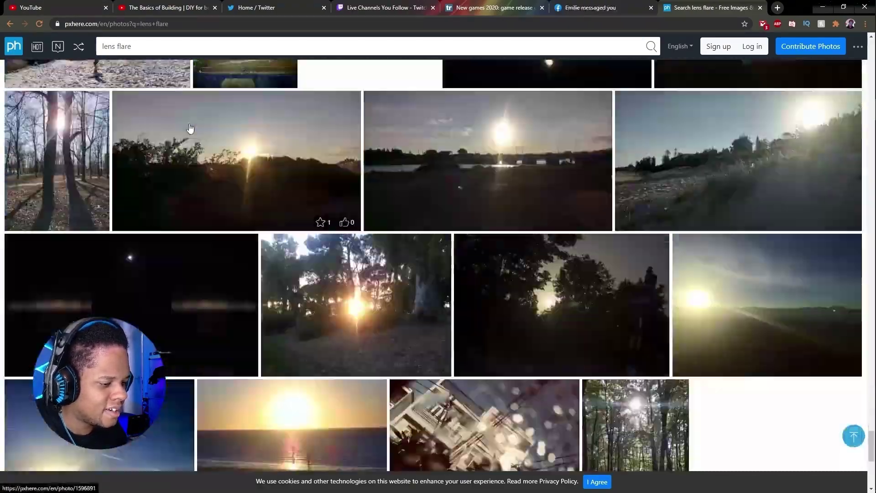
scroll(190, 128, down, 10)
click(191, 129)
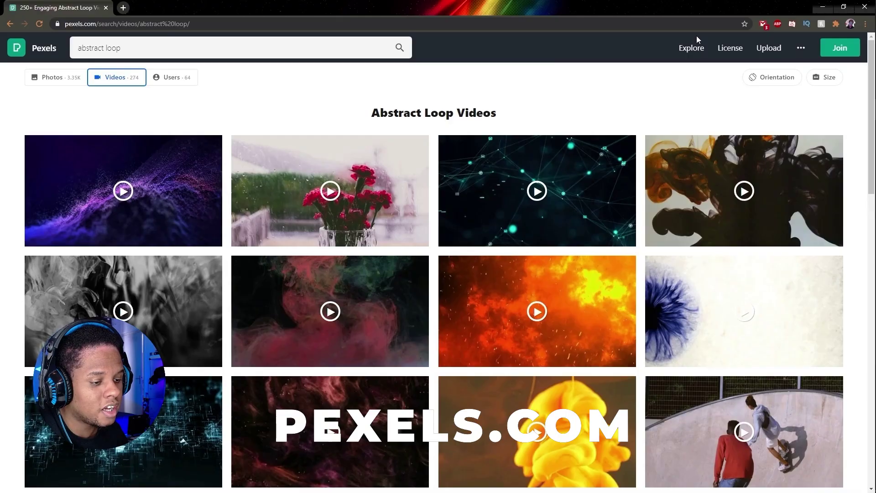
Step: Find the "Colorful Background Lights" video among the Pexels shapes videos, download it and check its licence
scroll(333, 108, down, 10)
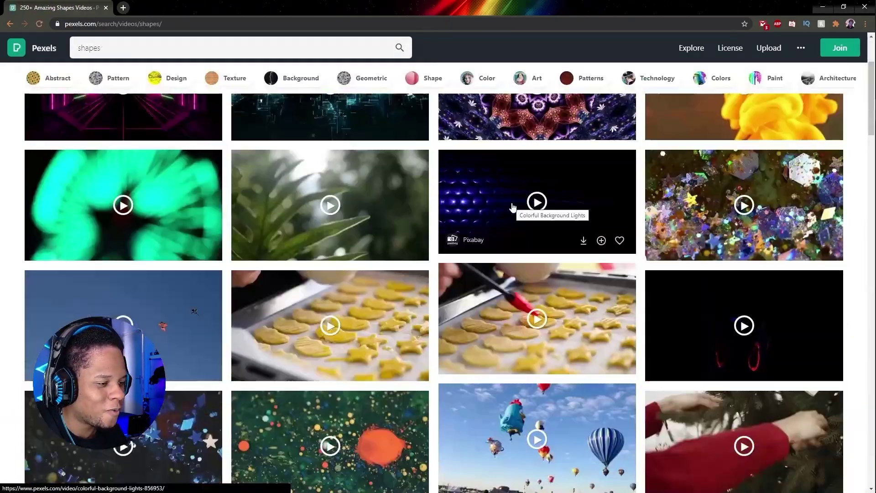
click(512, 202)
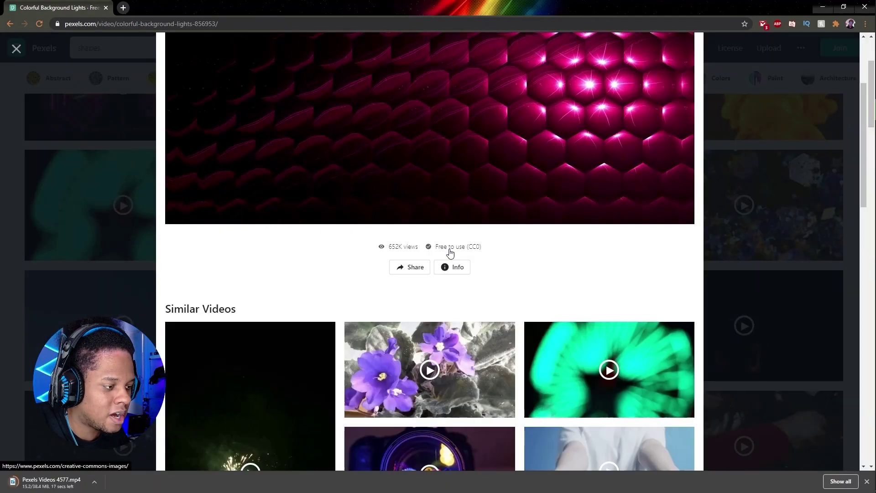
click(475, 248)
scroll(263, 288, up, 10)
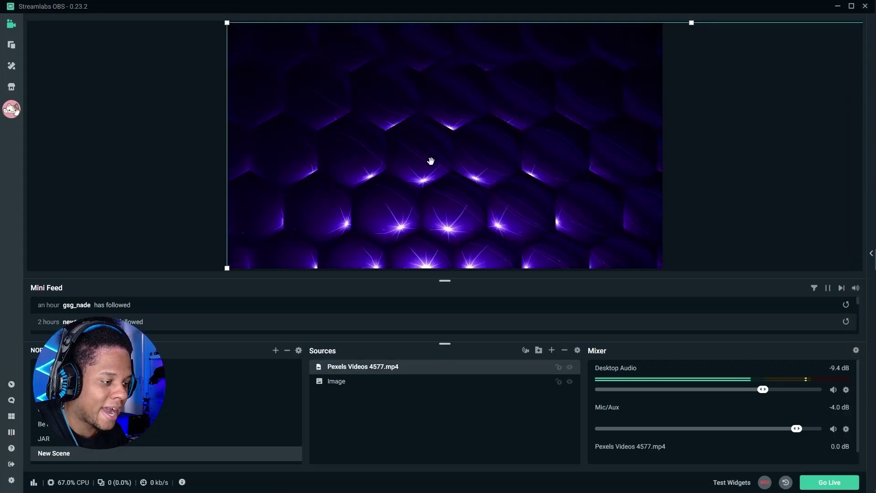
Step: In Streamlabs OBS, scale the hexagon lights video to the canvas height, centre it and add a Color Key filter
right_click(372, 84)
click(533, 192)
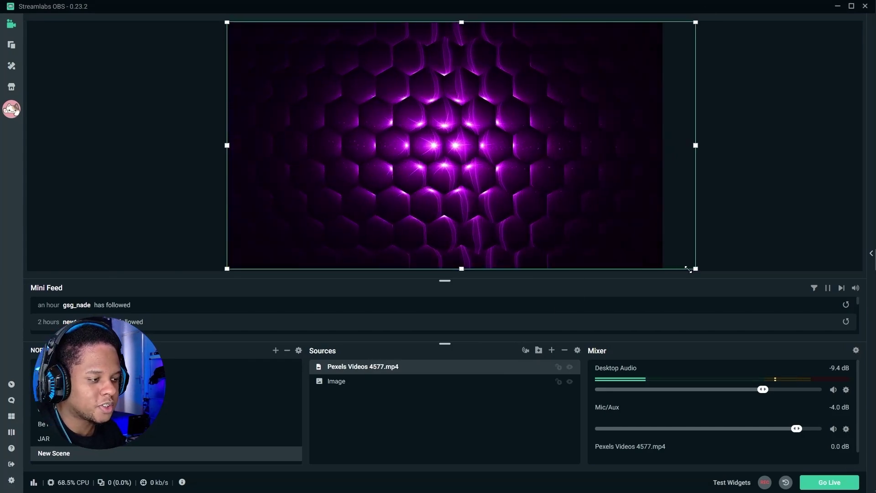
right_click(369, 84)
click(384, 256)
click(264, 208)
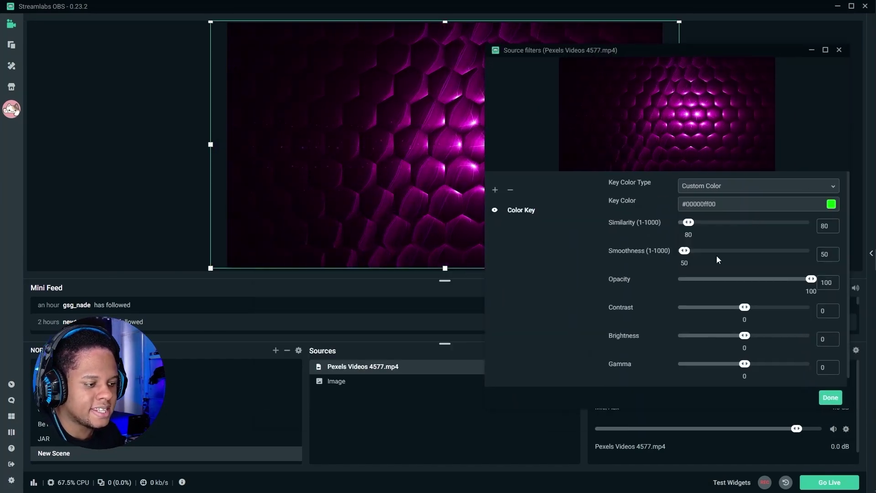
Step: Key out black with similarity 283 and smoothness 151, lower the opacity, and tint the video blue with a Color Correction filter
click(695, 256)
drag(689, 222, 715, 222)
drag(689, 257, 698, 253)
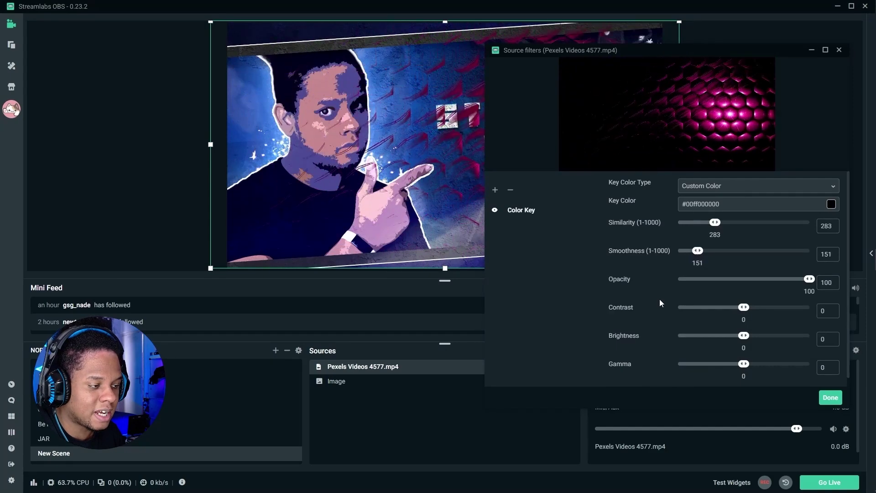
scroll(776, 274, down, 1)
drag(809, 271, 807, 273)
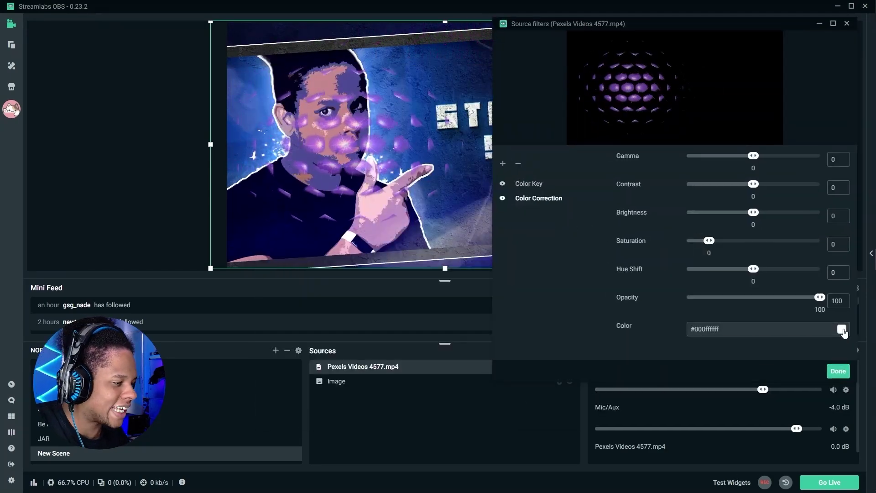
click(842, 329)
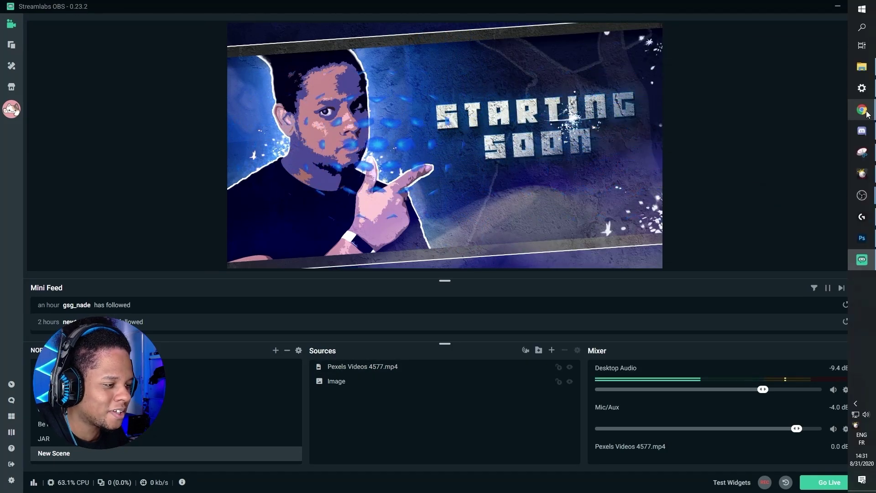
Step: Back on Pexels in the browser, browse the background videos and download the "Water Droplets On A Glass" video
click(7, 23)
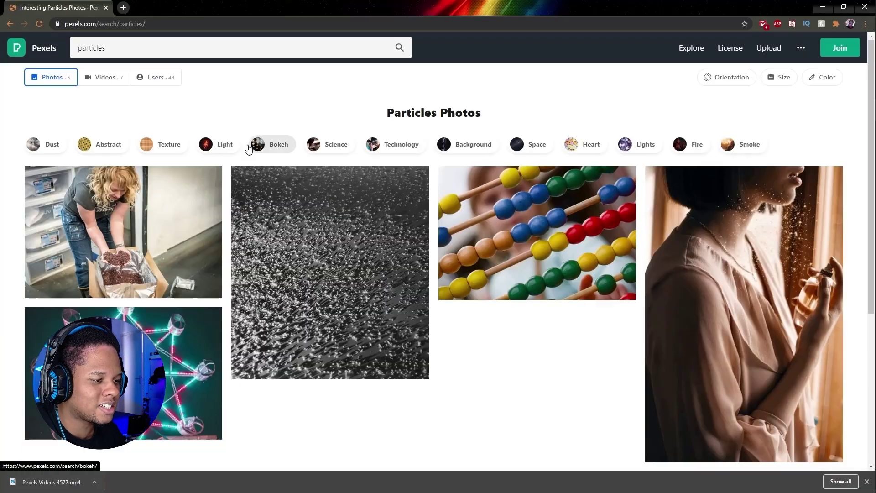
click(473, 144)
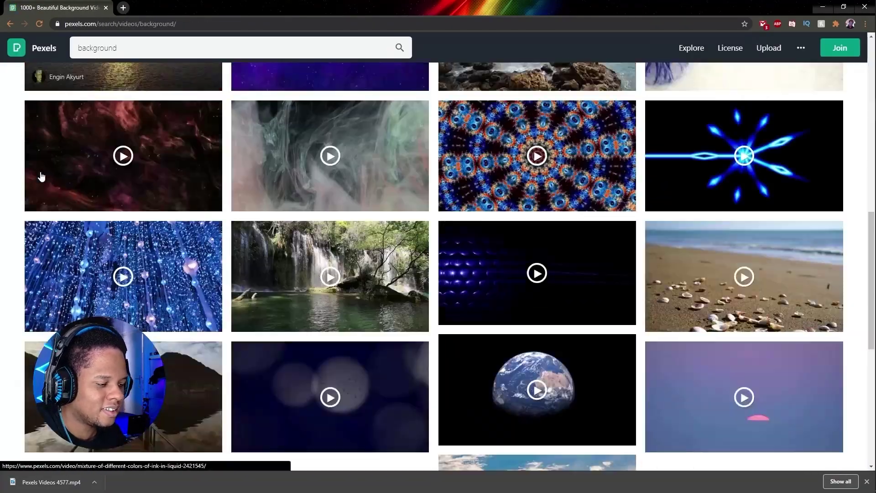
scroll(41, 176, down, 20)
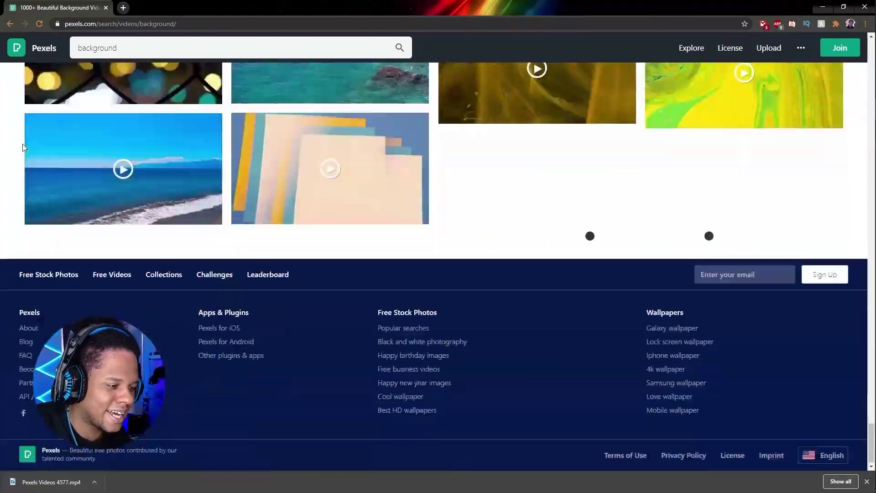
scroll(23, 147, up, 10)
click(286, 251)
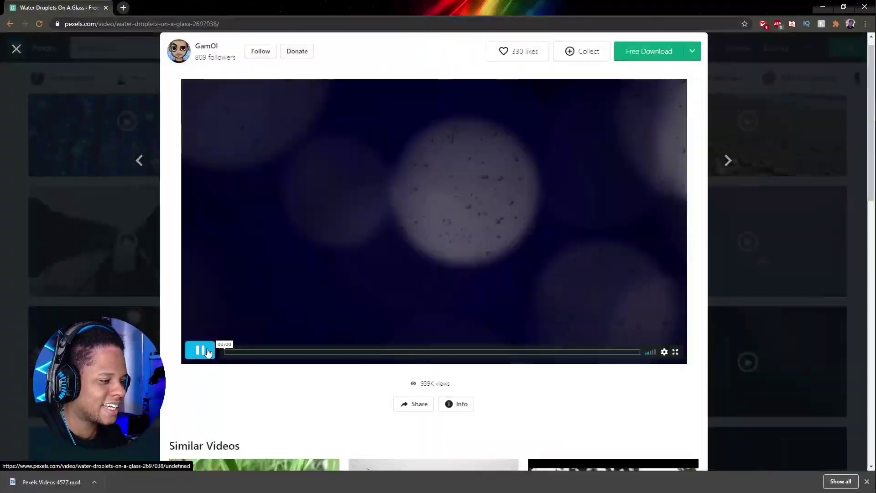
click(657, 51)
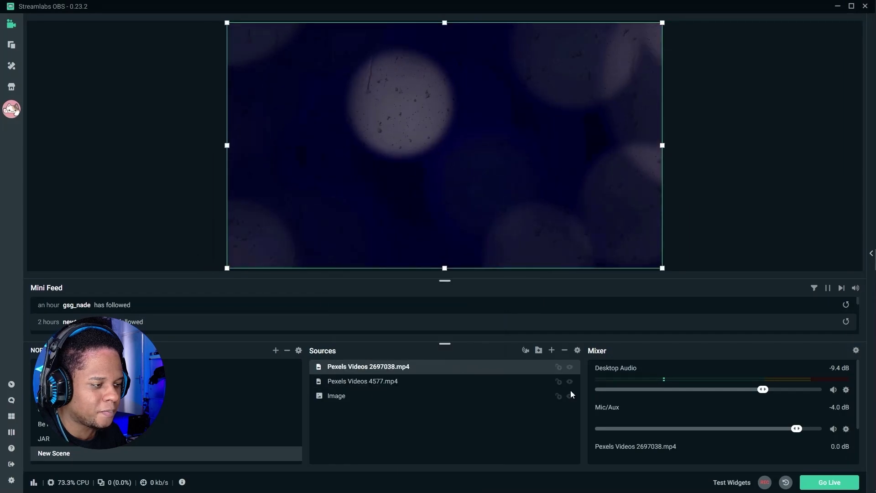
Step: In Streamlabs OBS, copy the hexagon video's filters to the new droplets video and hide the hexagon video
right_click(372, 382)
click(402, 205)
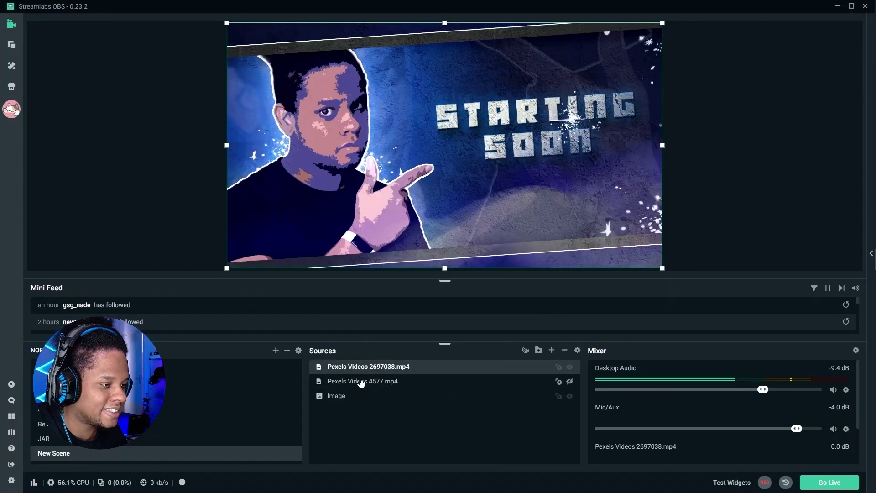
Step: Set the droplets video's Color Key similarity to 335 and enlarge the scene preview area
right_click(375, 373)
click(411, 305)
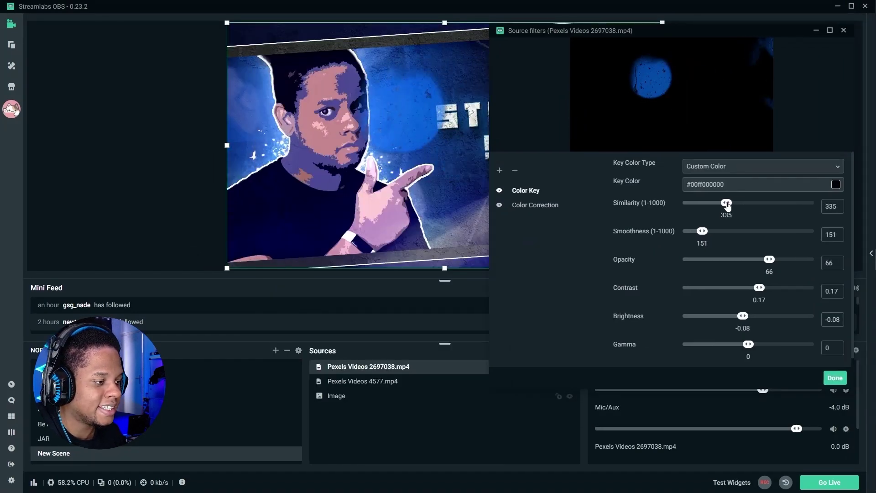
key(Escape)
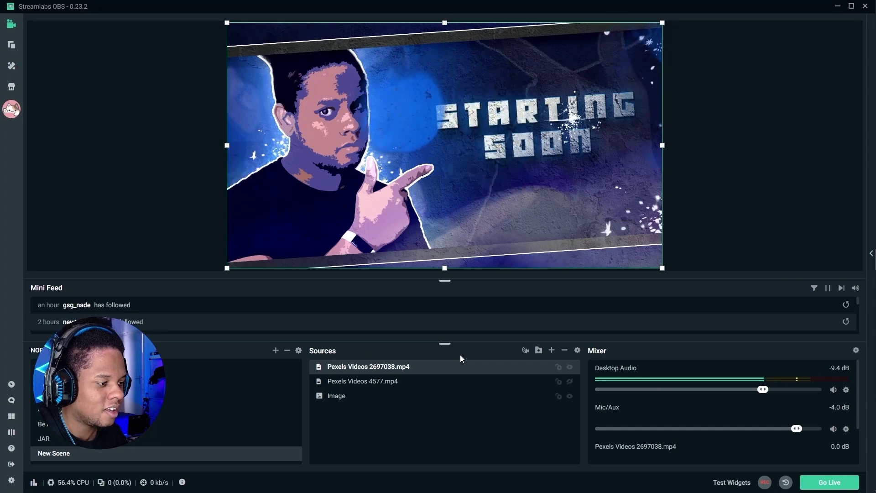
drag(437, 343, 436, 378)
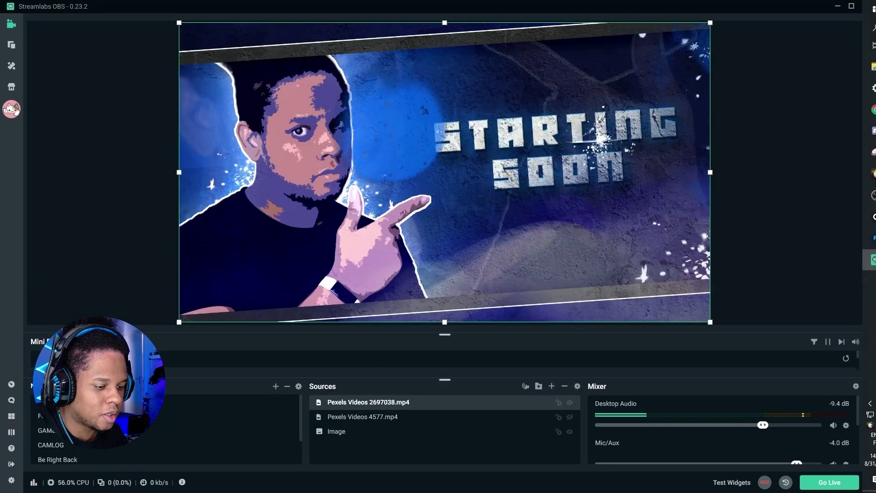